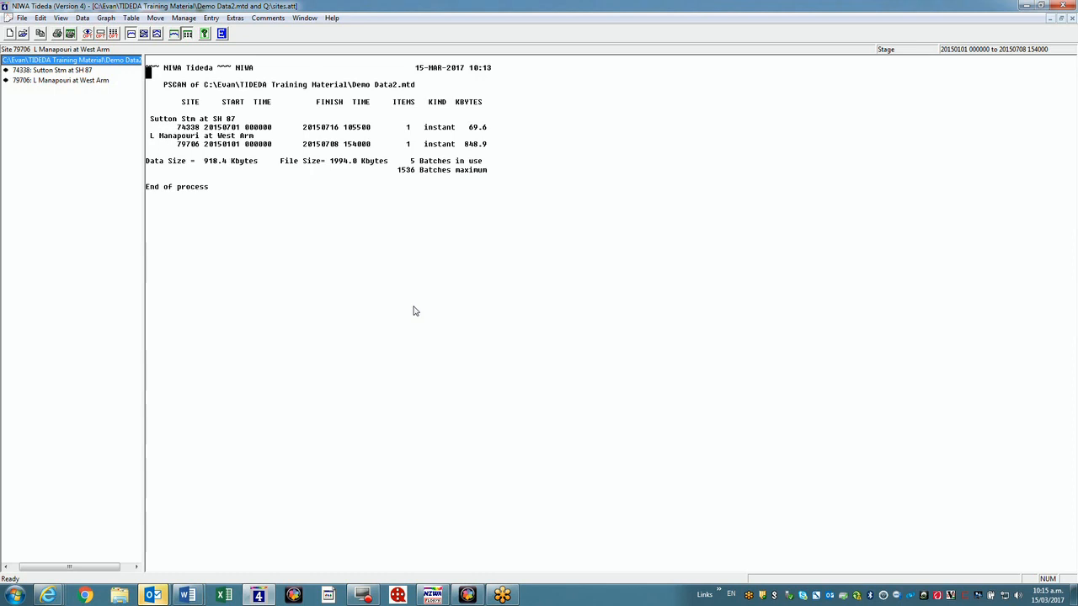
Open Demo Data.mtd as the input file and switch back to Demo Data2.mtd.
left_click(22, 18)
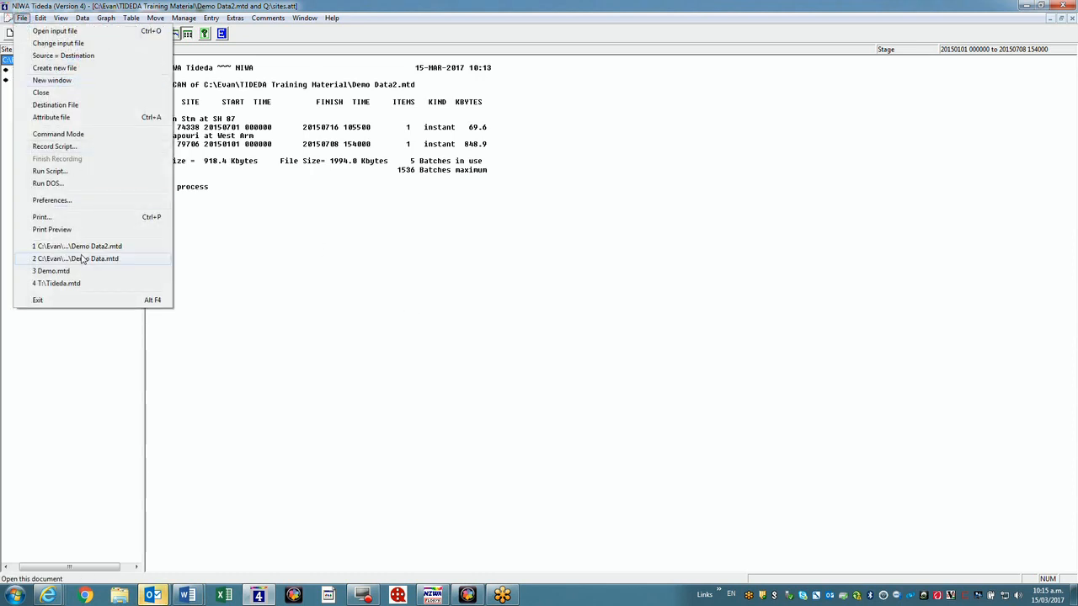
left_click(76, 258)
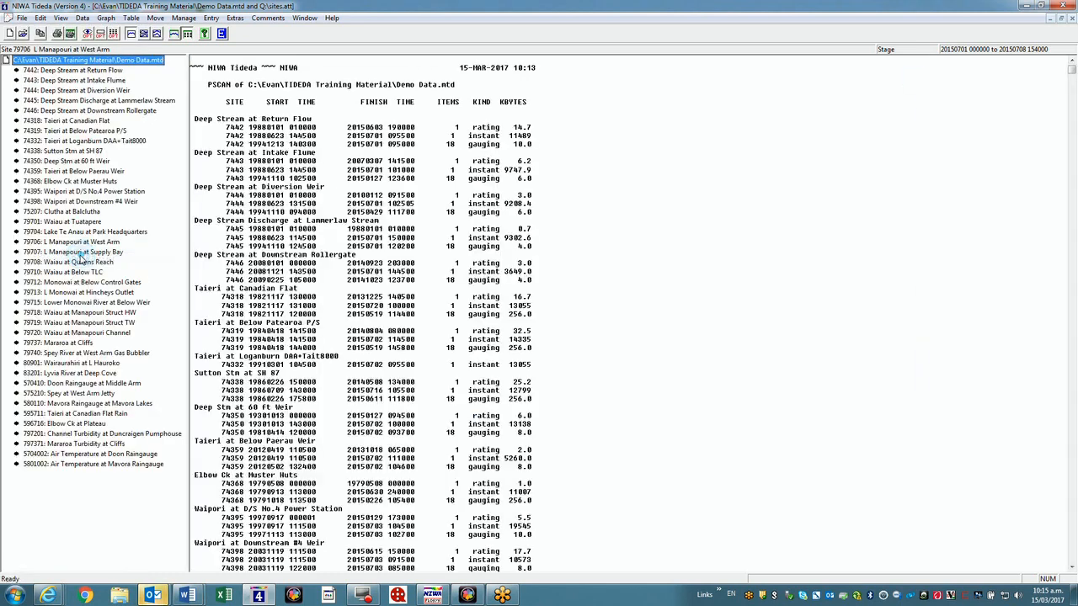
left_click(21, 18)
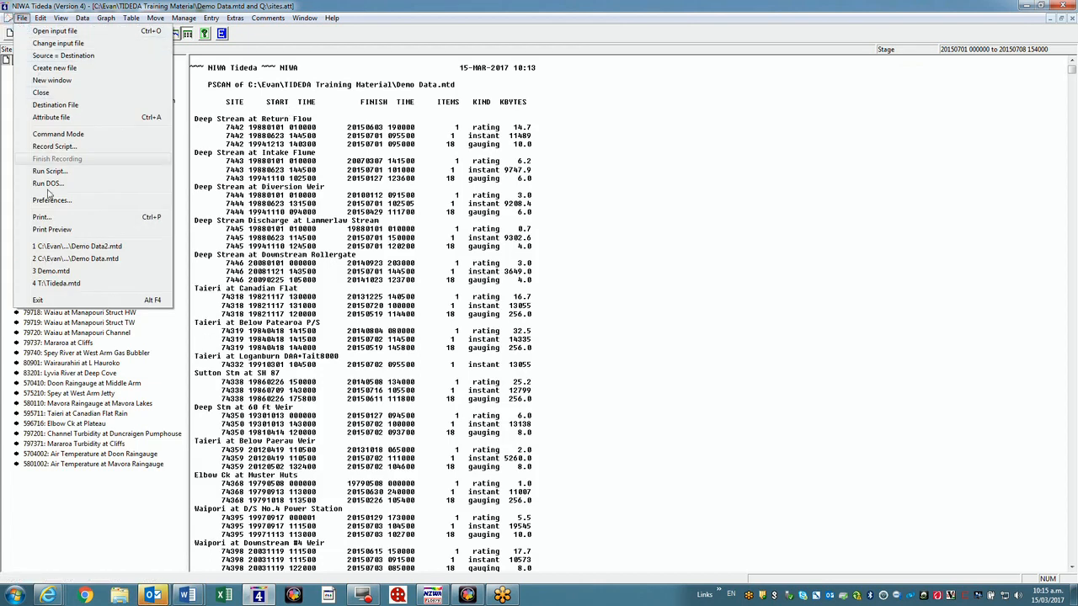
left_click(84, 246)
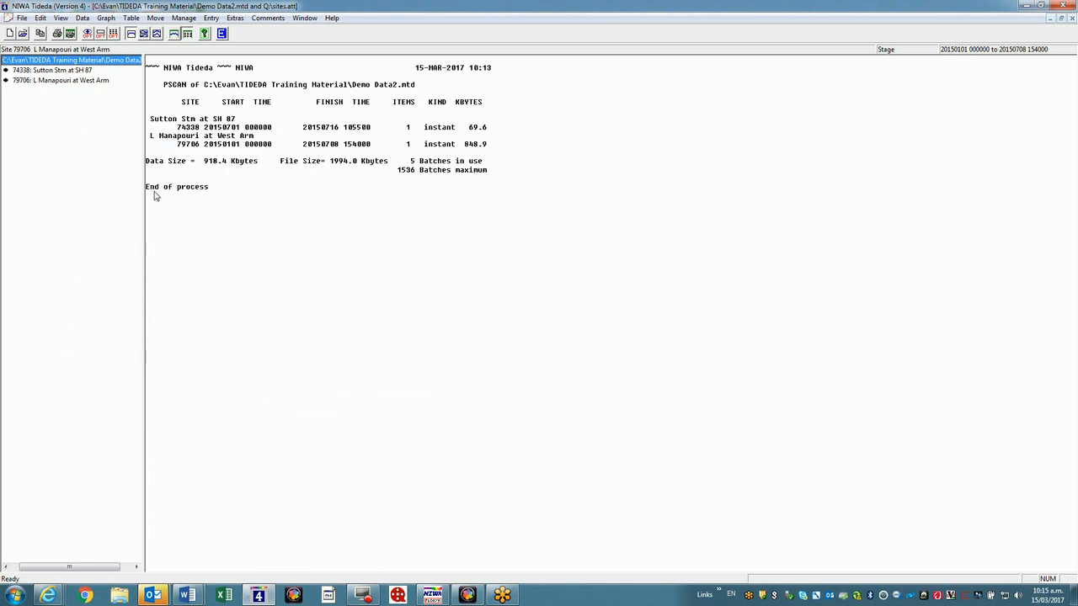
Set the destination file to match the source file, Demo Data2.mtd.
left_click(21, 19)
left_click(44, 105)
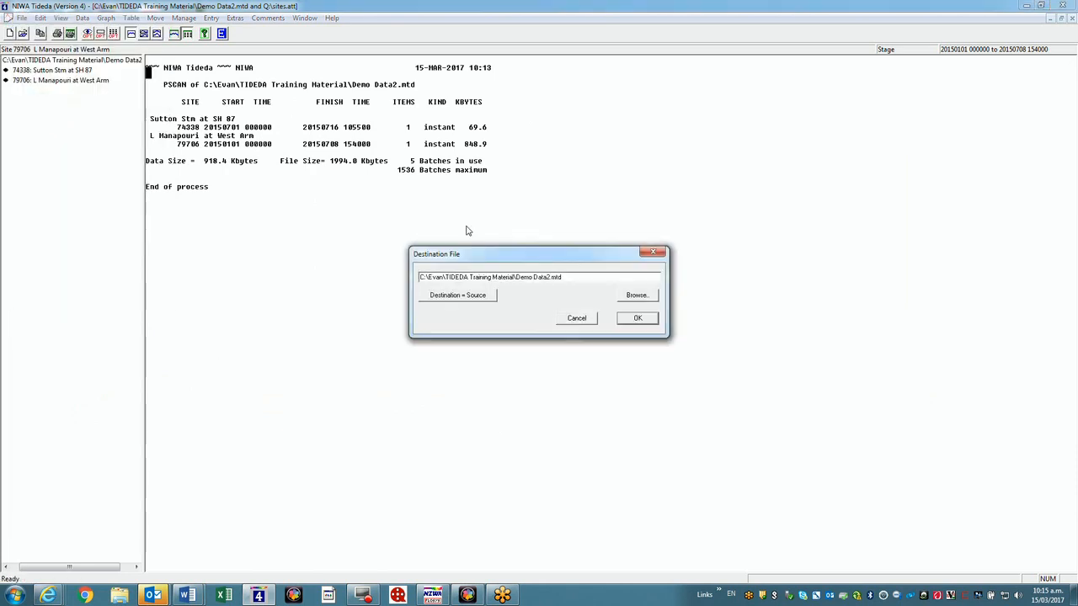
left_click(470, 296)
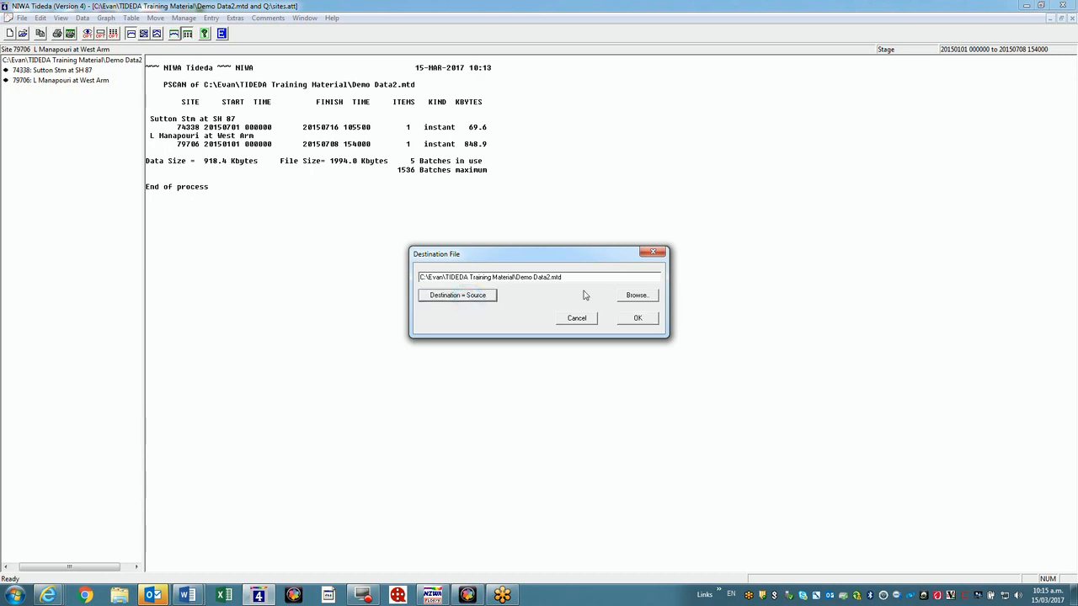
left_click(637, 319)
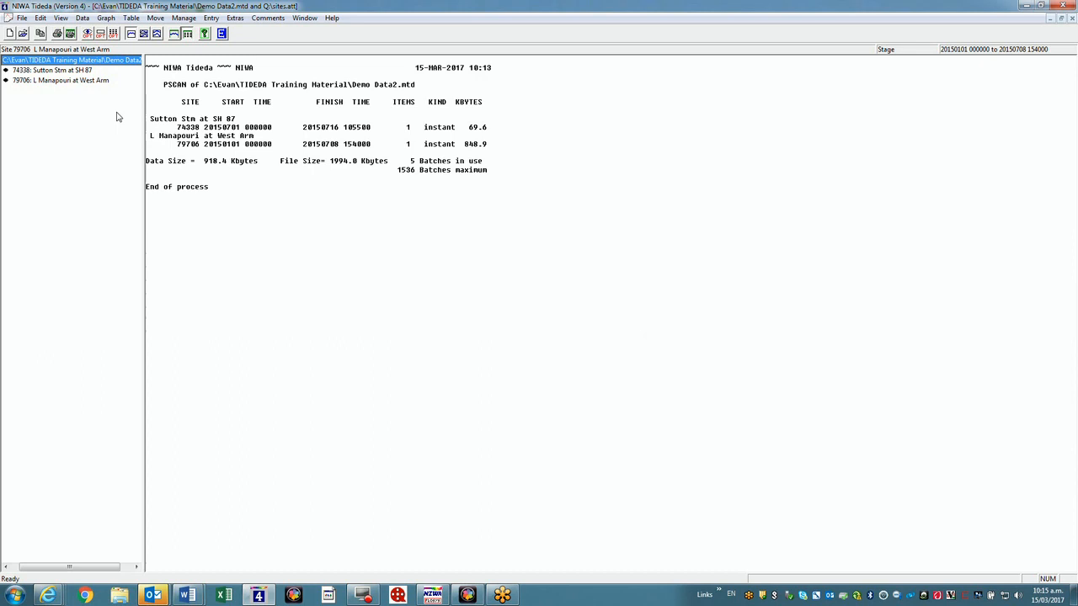
Start the Import Wizard and load 74338_03.CSV from the Evan folder as the text file.
left_click(83, 18)
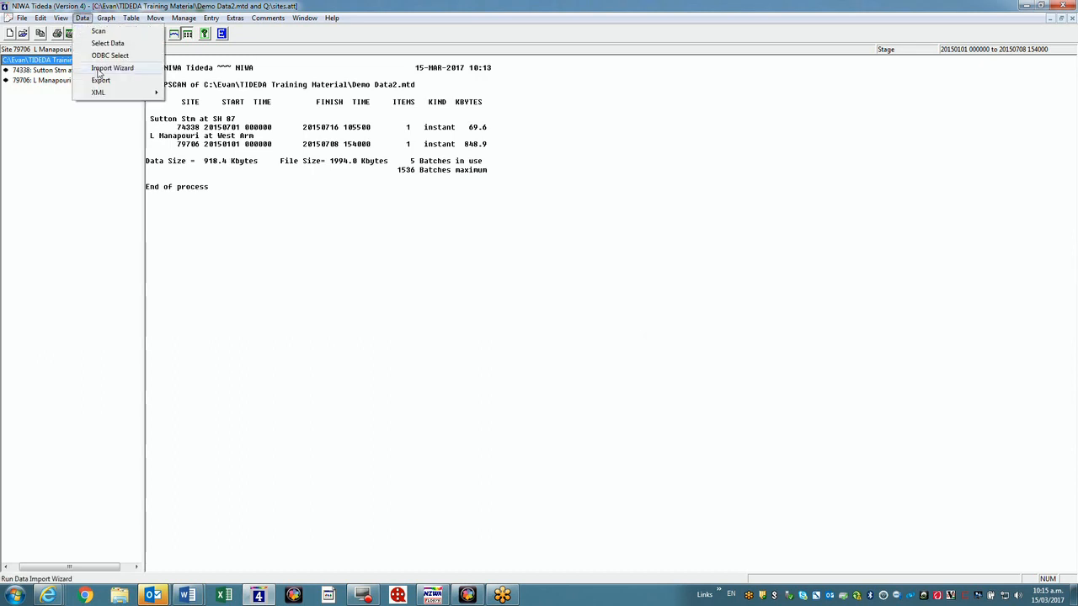
left_click(103, 71)
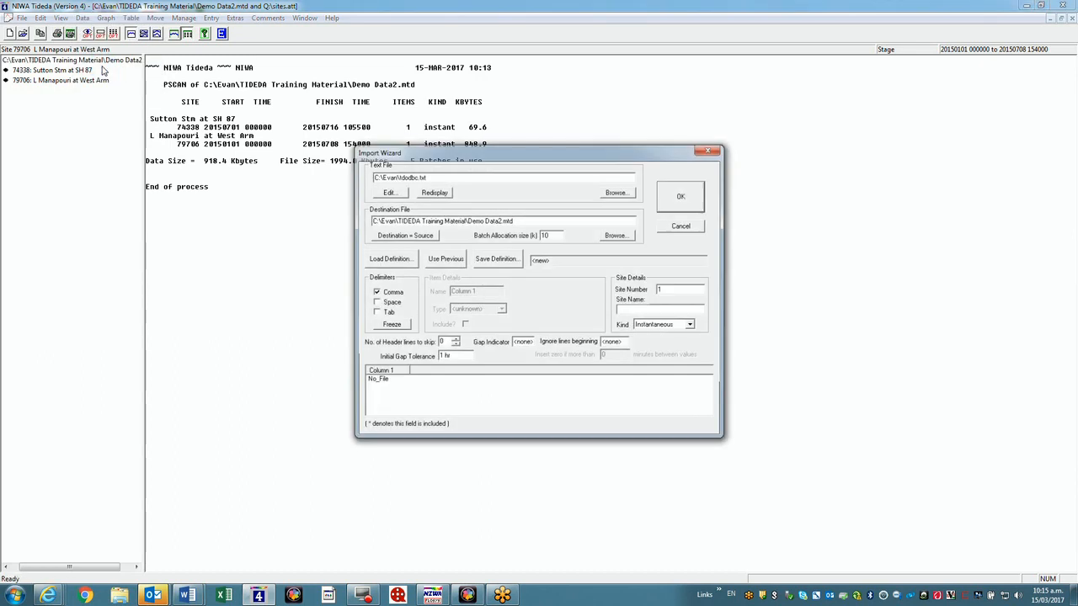
left_click_drag(517, 150, 547, 209)
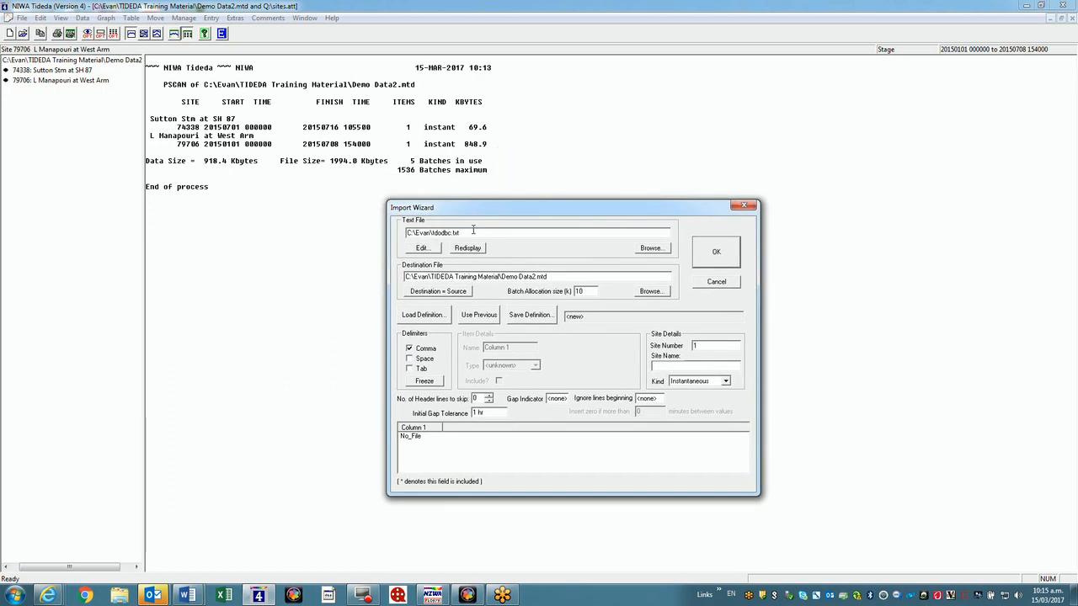
left_click(653, 250)
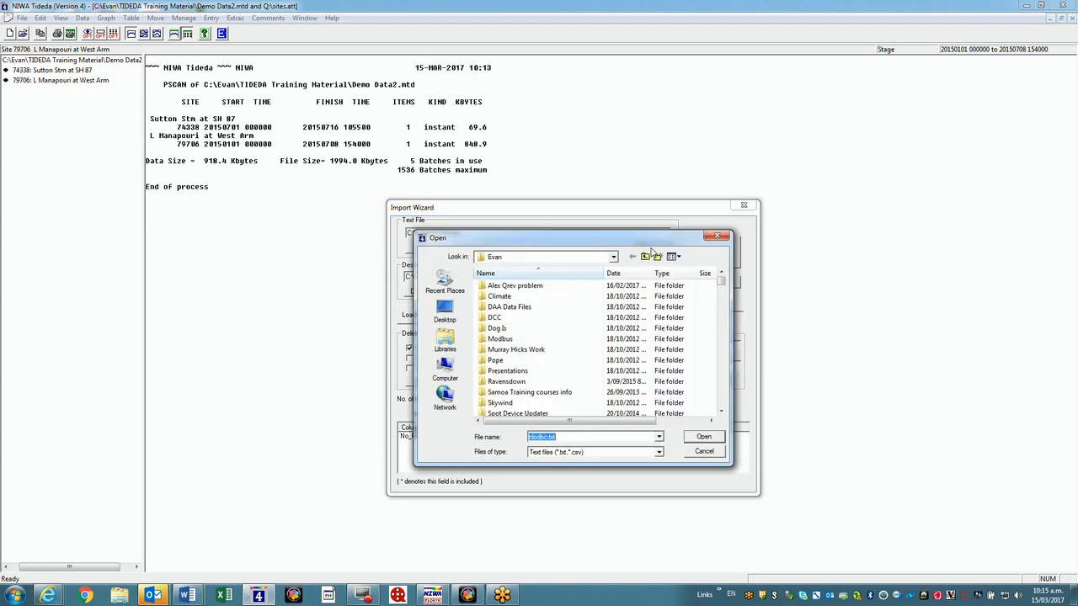
left_click_drag(721, 283, 720, 296)
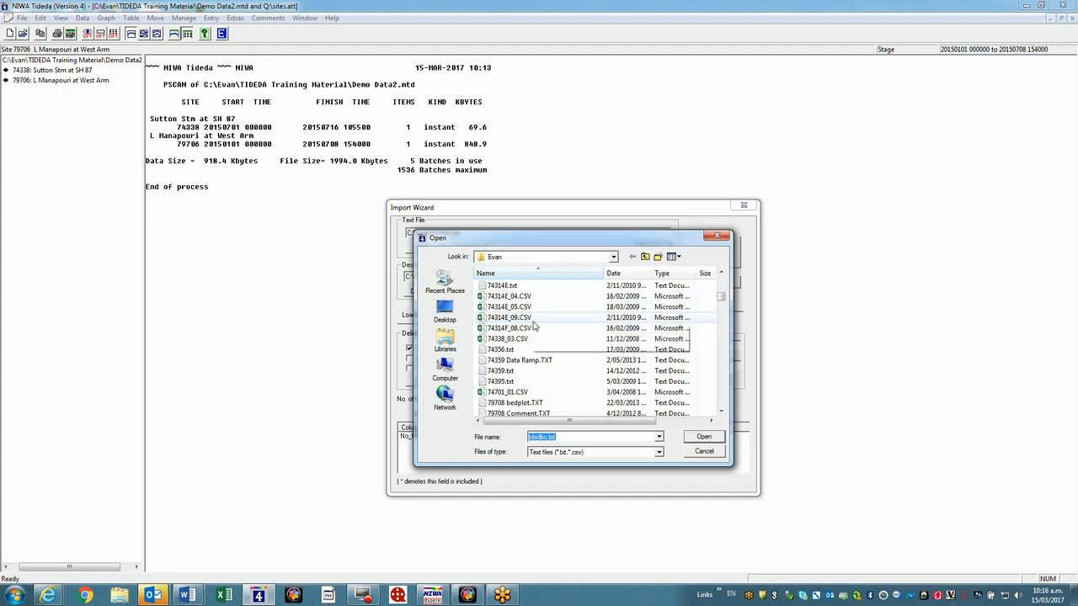
left_click(499, 339)
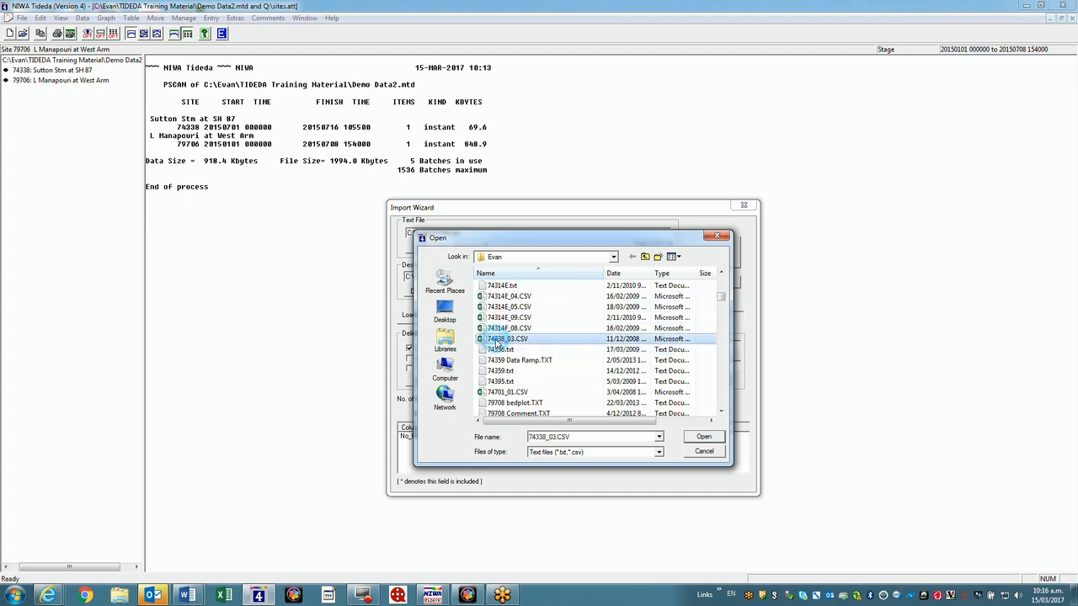
left_click(703, 438)
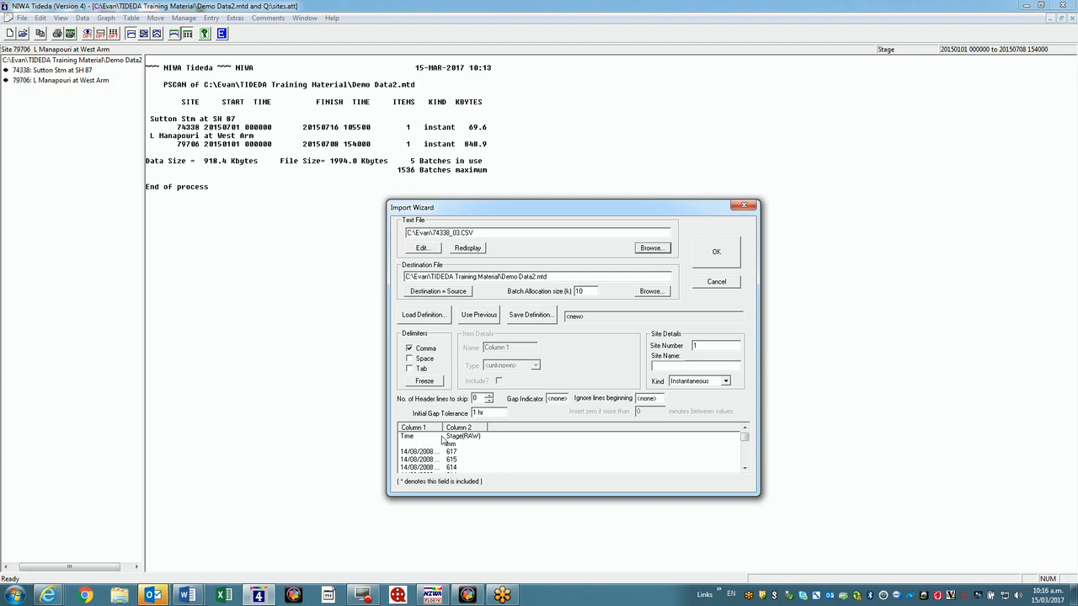
Add Space and Tab to the import delimiters and freeze the column layout.
left_click(410, 359)
left_click(410, 369)
left_click(425, 381)
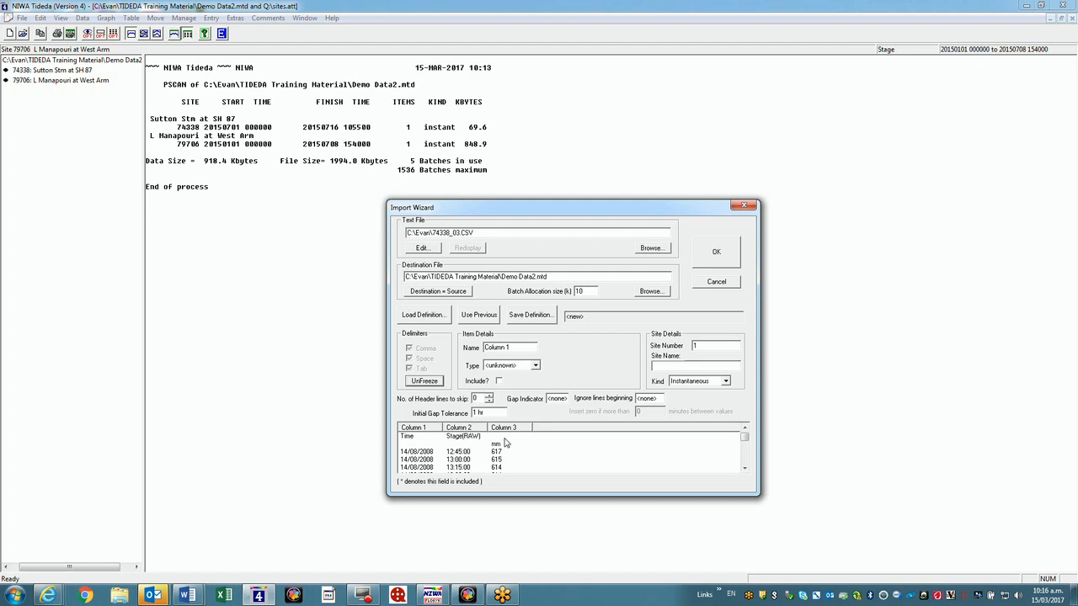
Define the first import column as a Date in Day Month Year order.
left_click(429, 429)
left_click(536, 367)
left_click(515, 398)
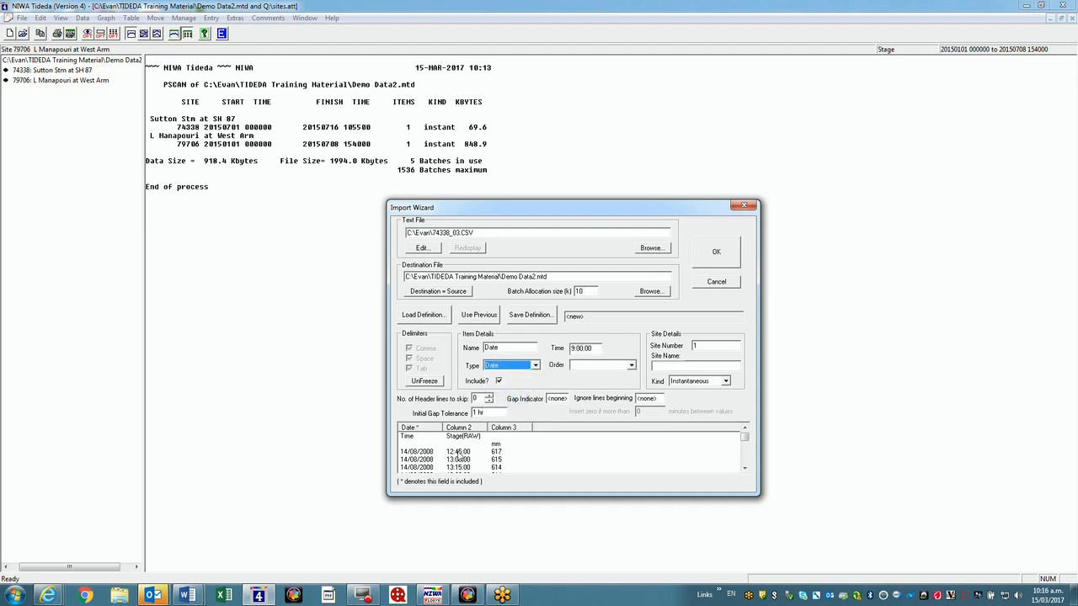
left_click(630, 366)
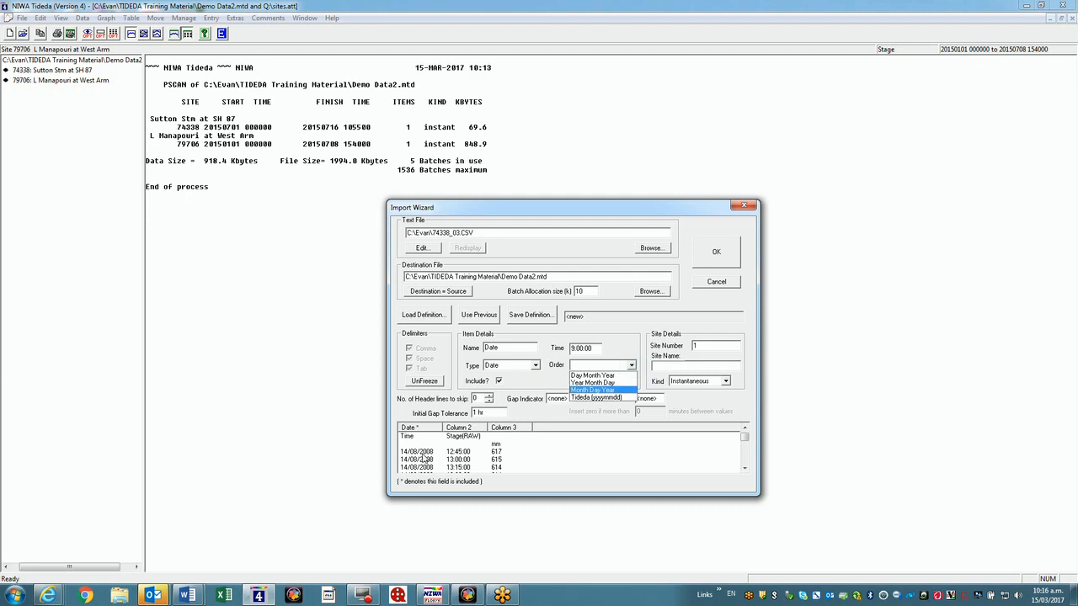
left_click(593, 375)
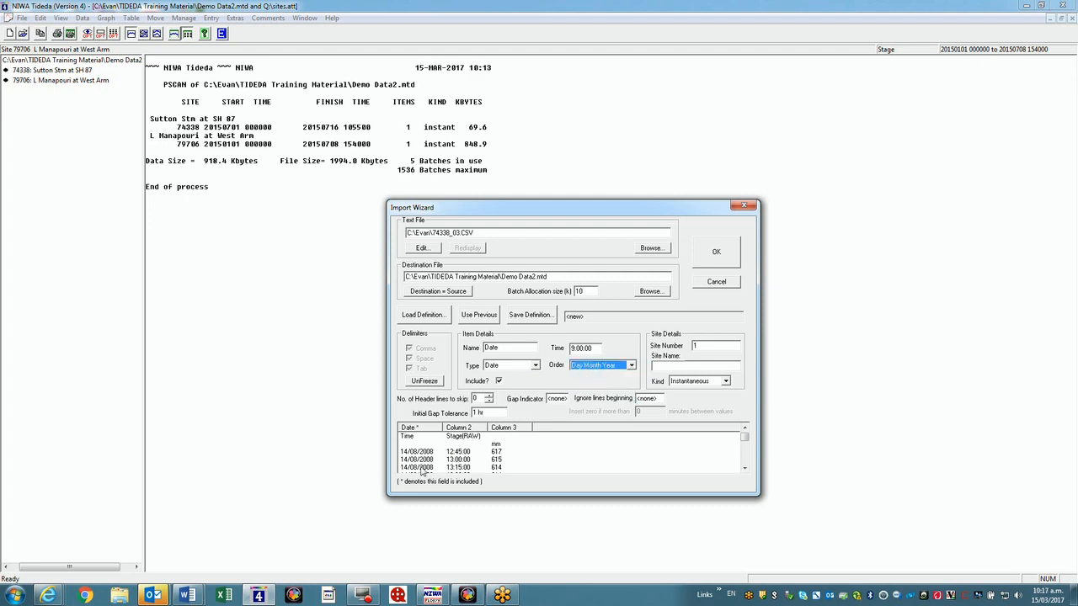
Define the second import column as Time and check the Date and Time column settings.
left_click(476, 430)
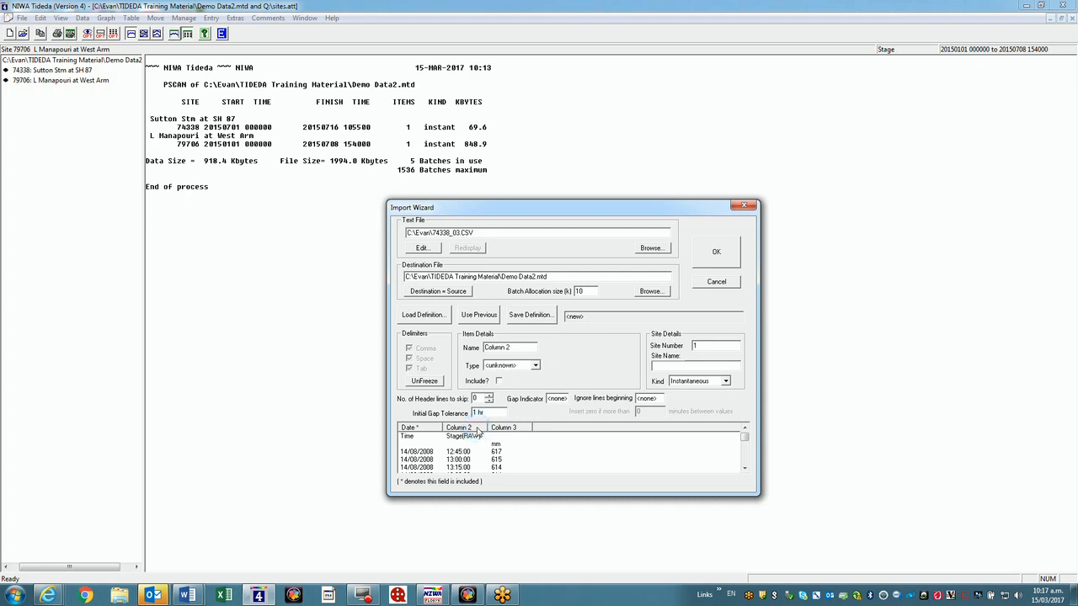
left_click(534, 368)
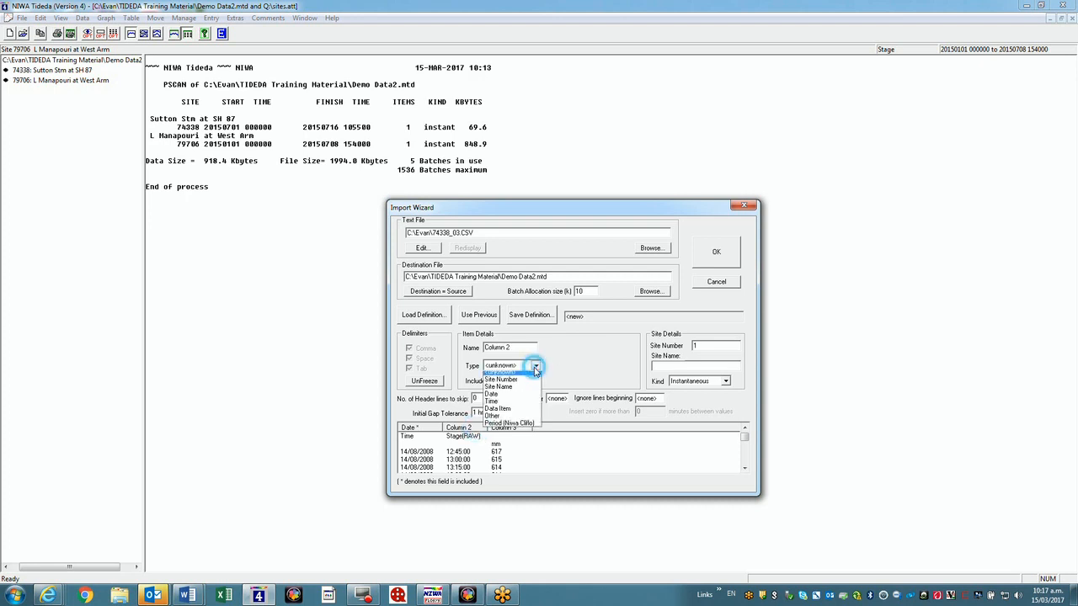
left_click(512, 405)
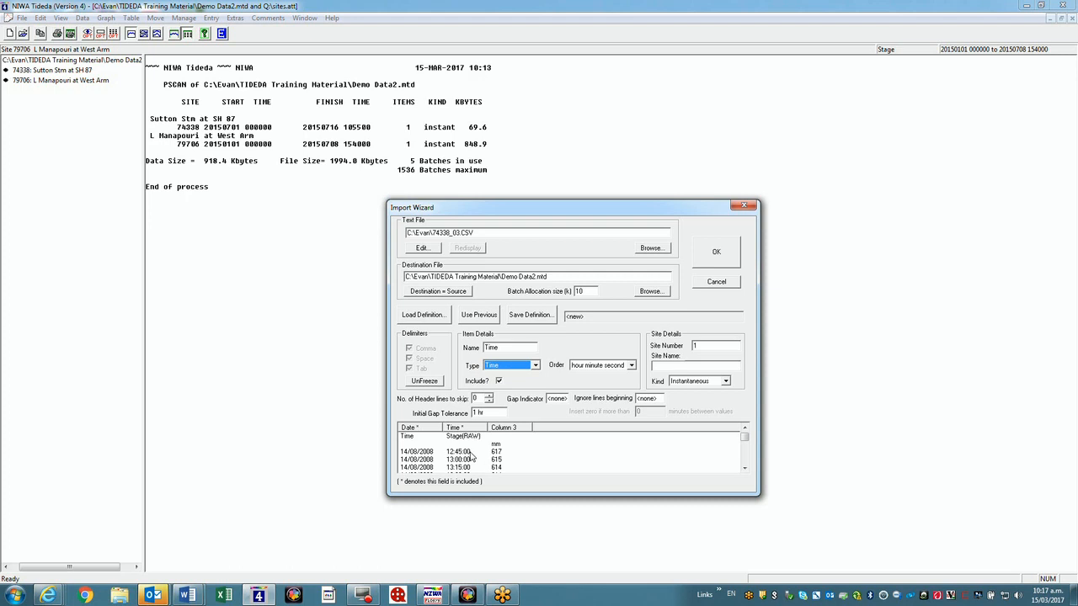
left_click(434, 430)
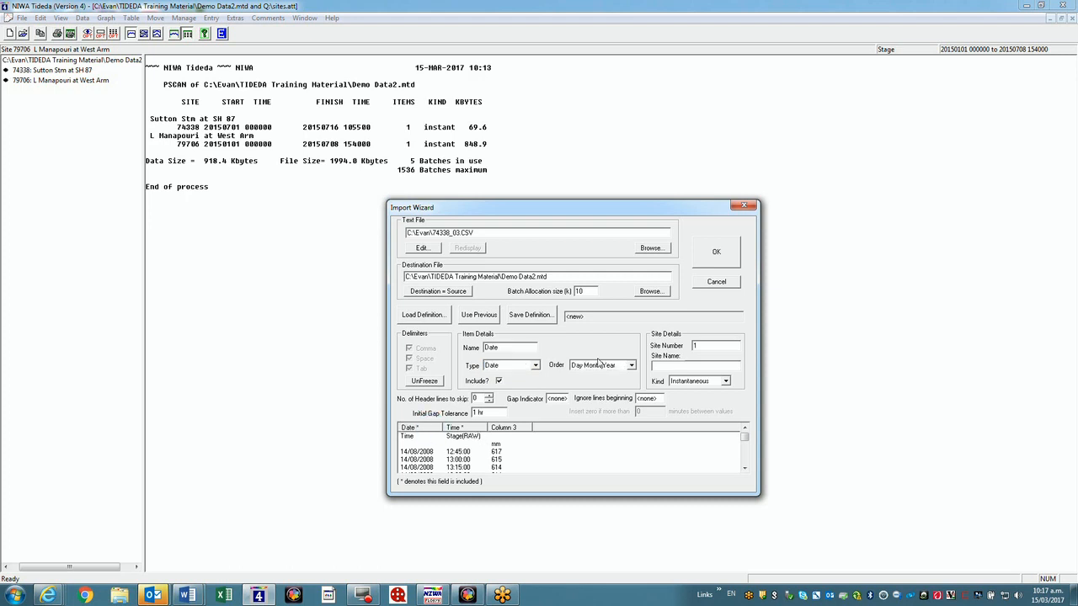
left_click(477, 430)
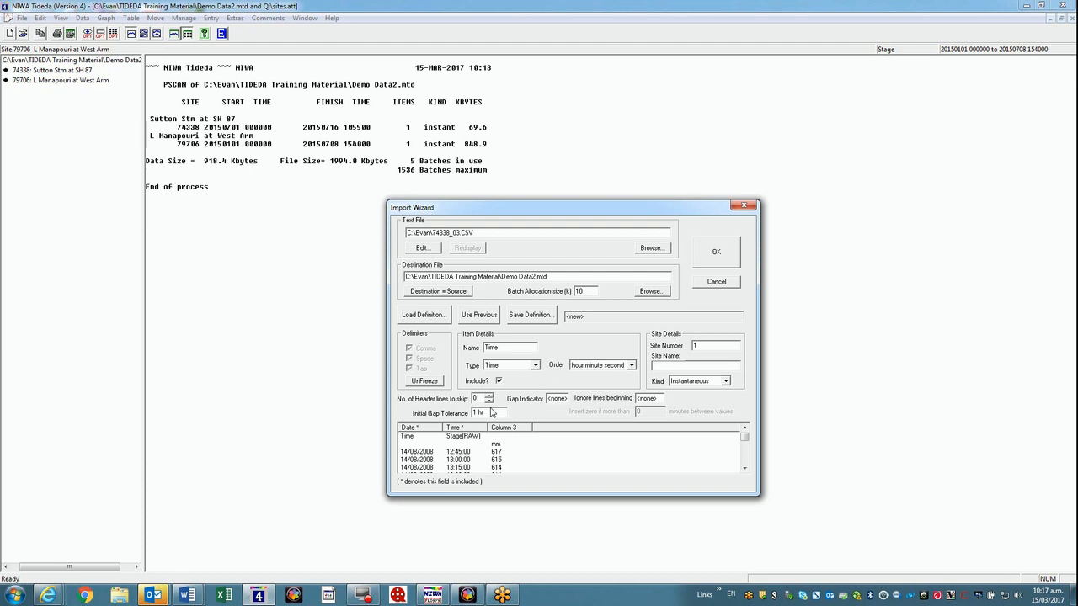
Define the third import column as a Data Item, and set the site number to 74338 and site name to Sutton Stream.
left_click(520, 429)
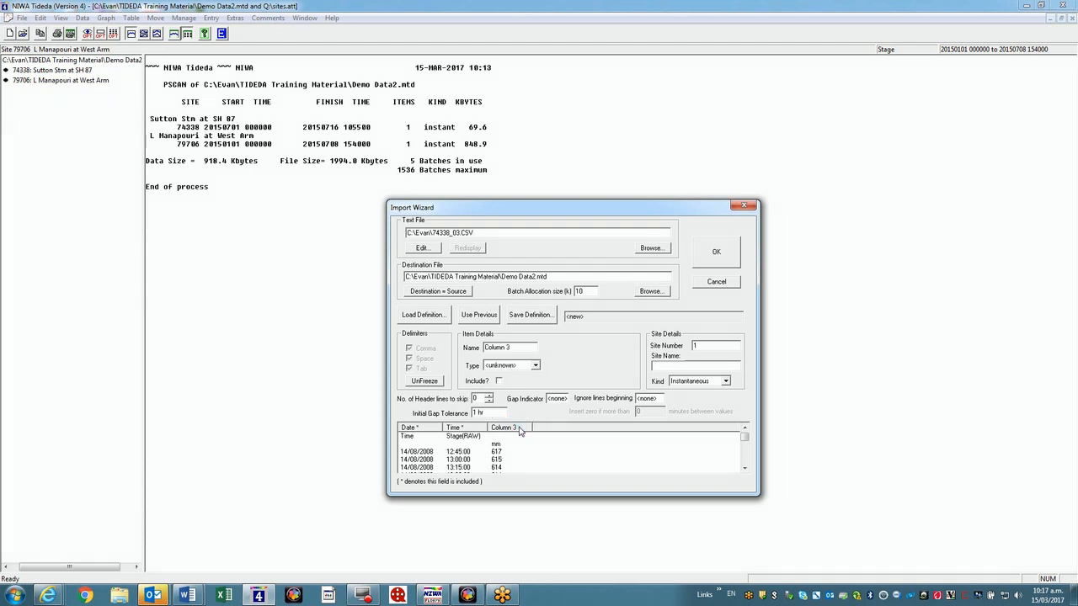
left_click(536, 367)
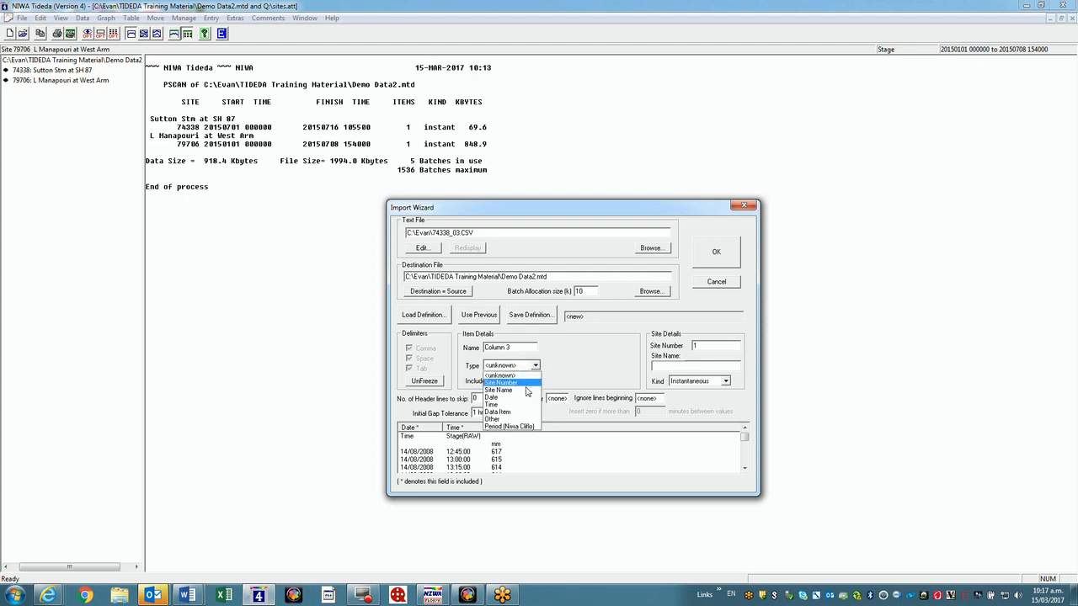
left_click(517, 412)
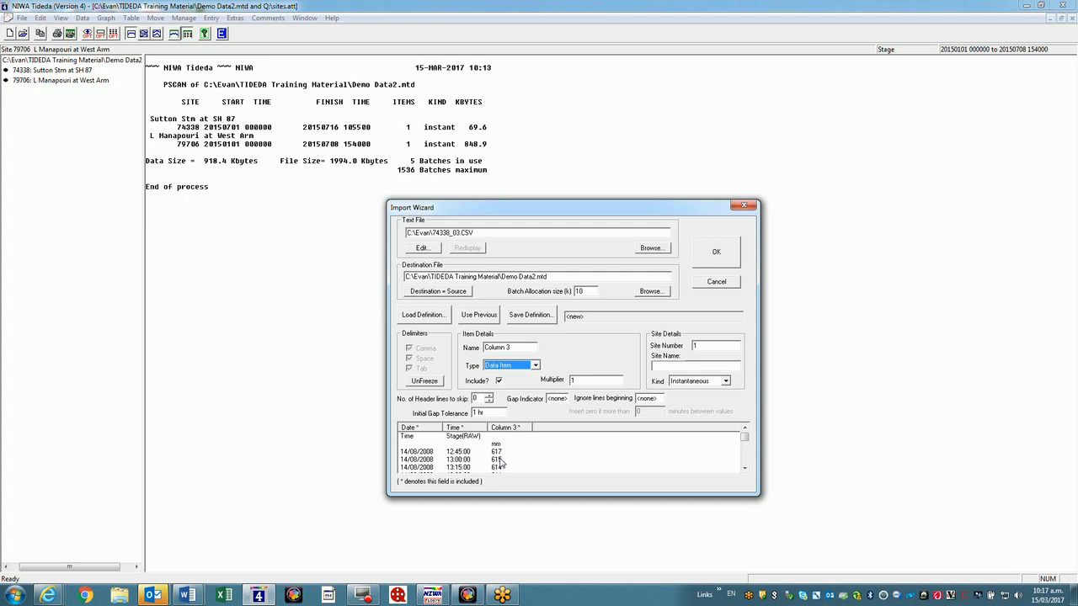
left_click(689, 347)
left_click(685, 366)
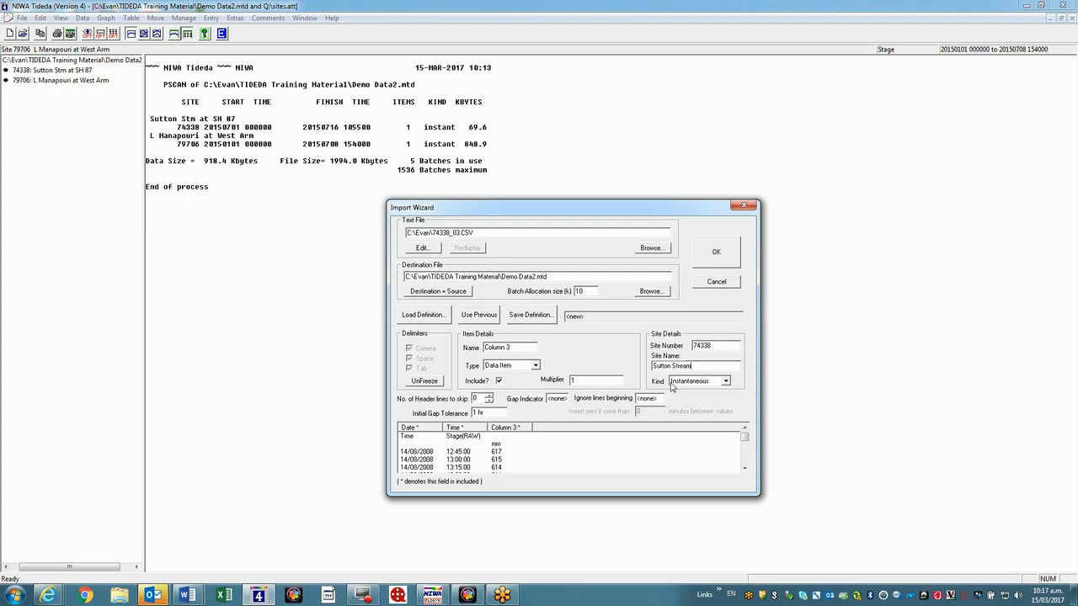
Save the import definition with the description "Sutton Stm".
left_click(533, 317)
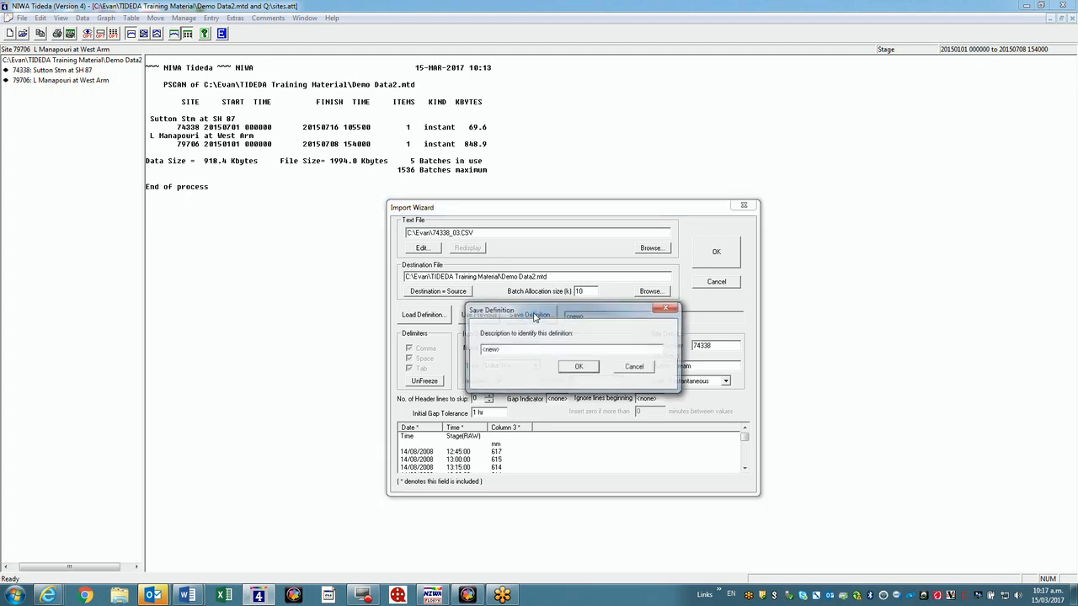
double_click(510, 352)
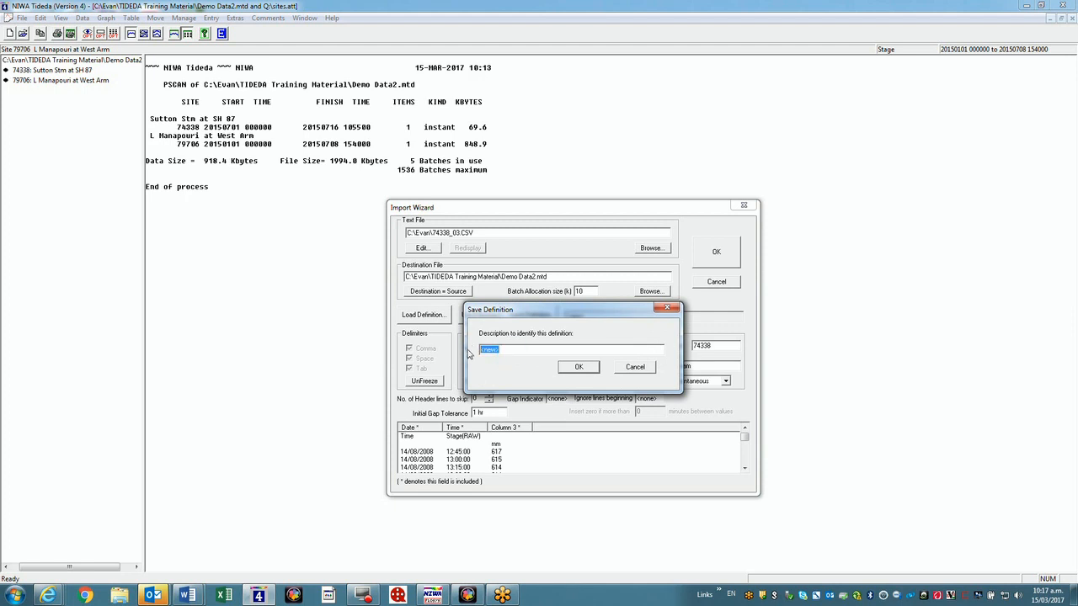
type("Sutton Stm")
left_click(579, 368)
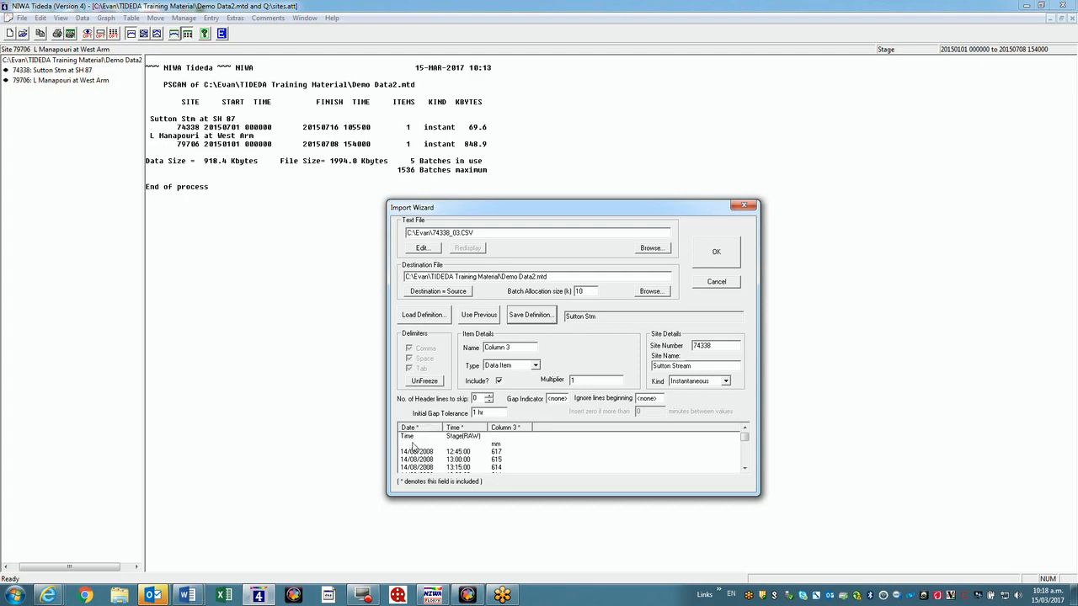
Set the number of header lines to skip to 2.
left_click(488, 398)
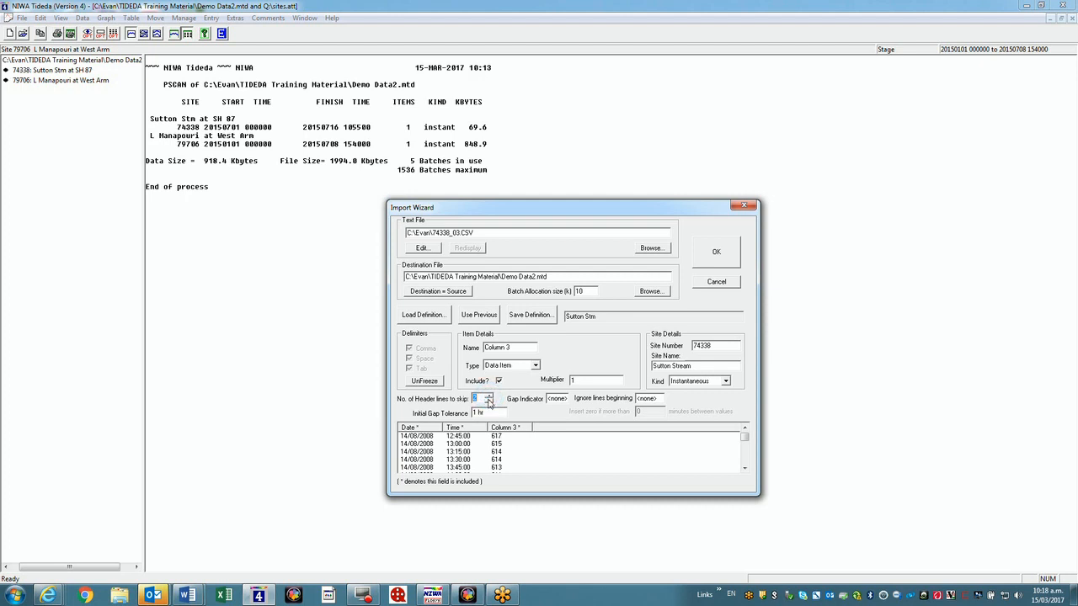
left_click(489, 402)
left_click(489, 398)
left_click(489, 398)
Save the definition again as "Sutton Stm", replacing the existing one, and run the import.
left_click(536, 316)
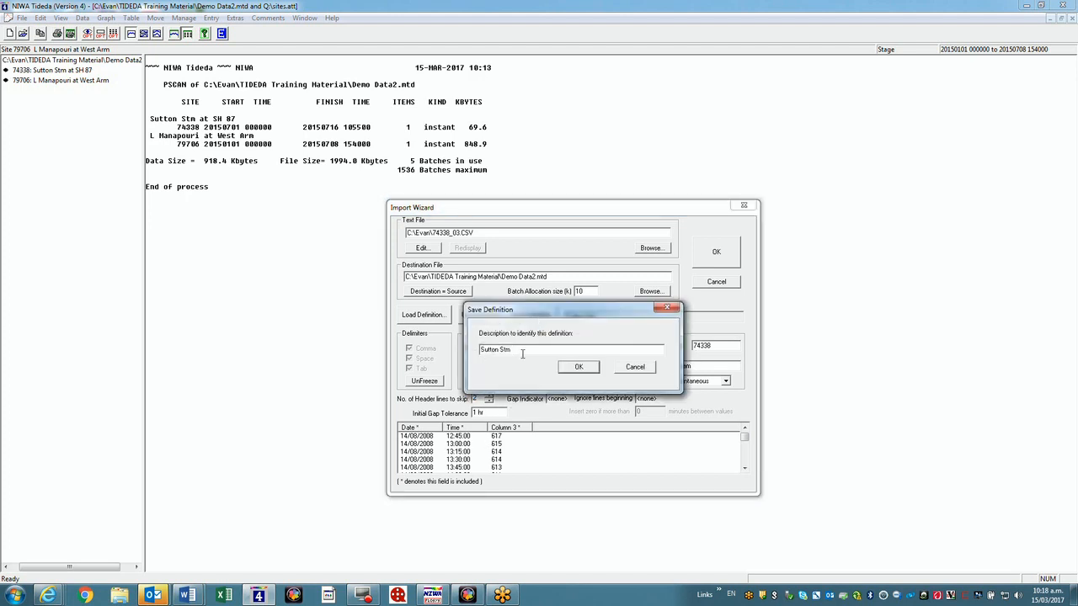
left_click(579, 368)
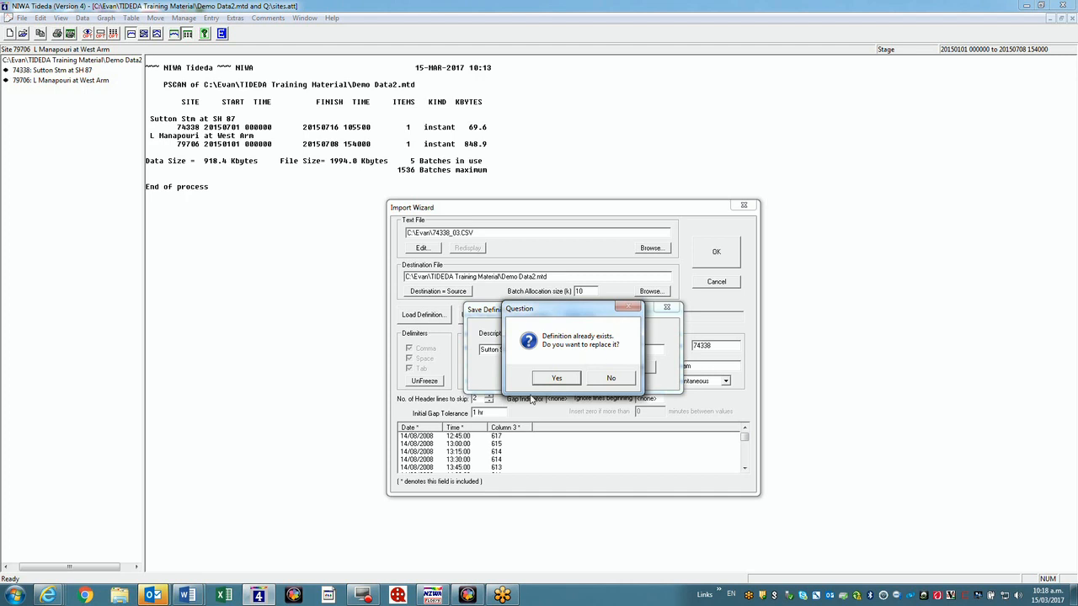
left_click(558, 378)
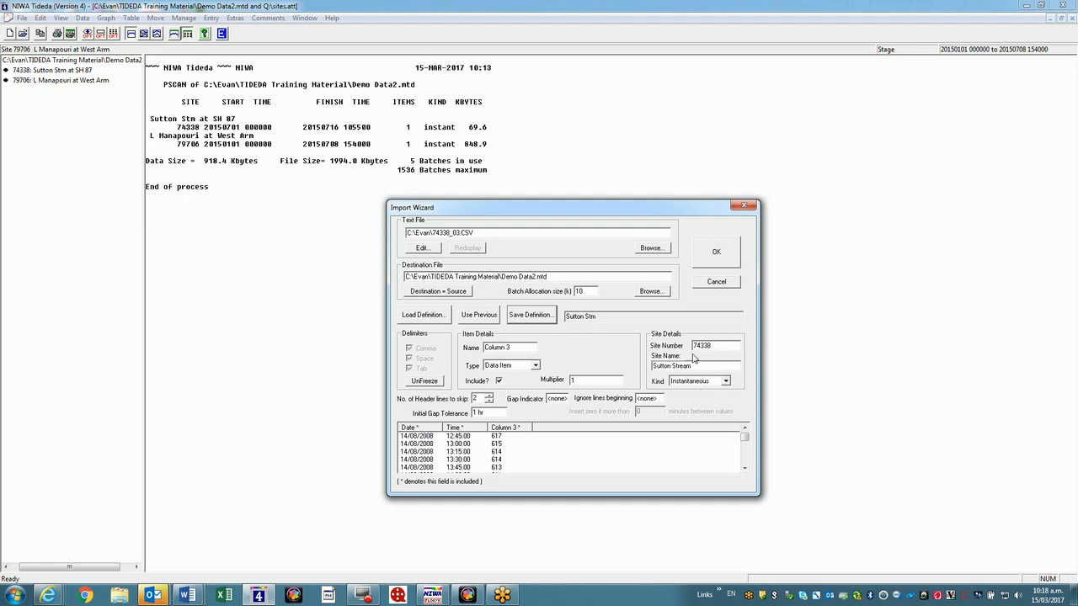
left_click(714, 254)
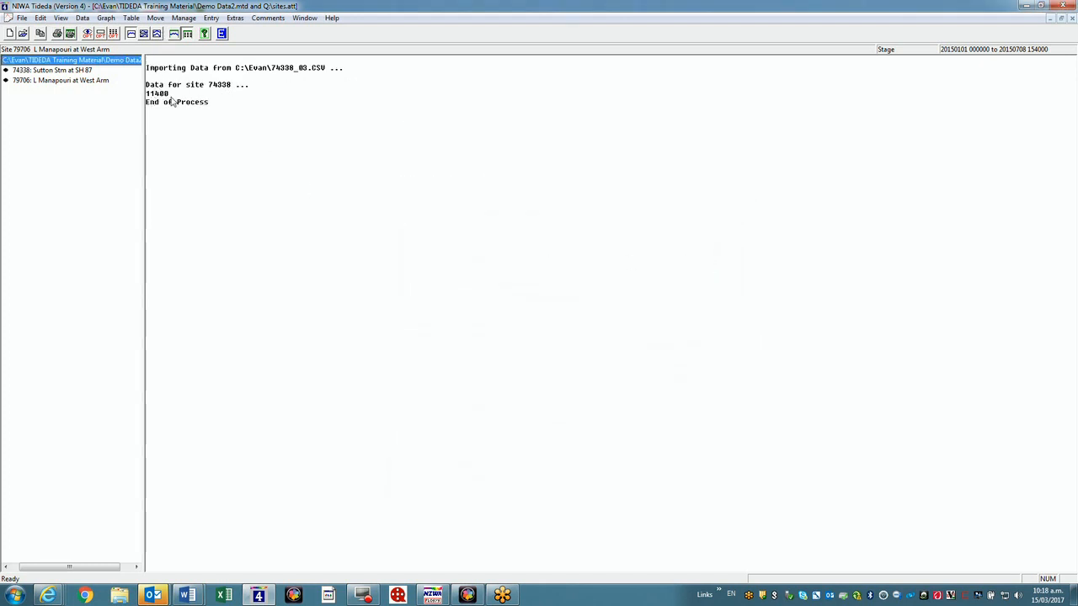
Scan the imported site 74338 Sutton Stm at SH 87 and plot its Stage measurement.
double_click(24, 74)
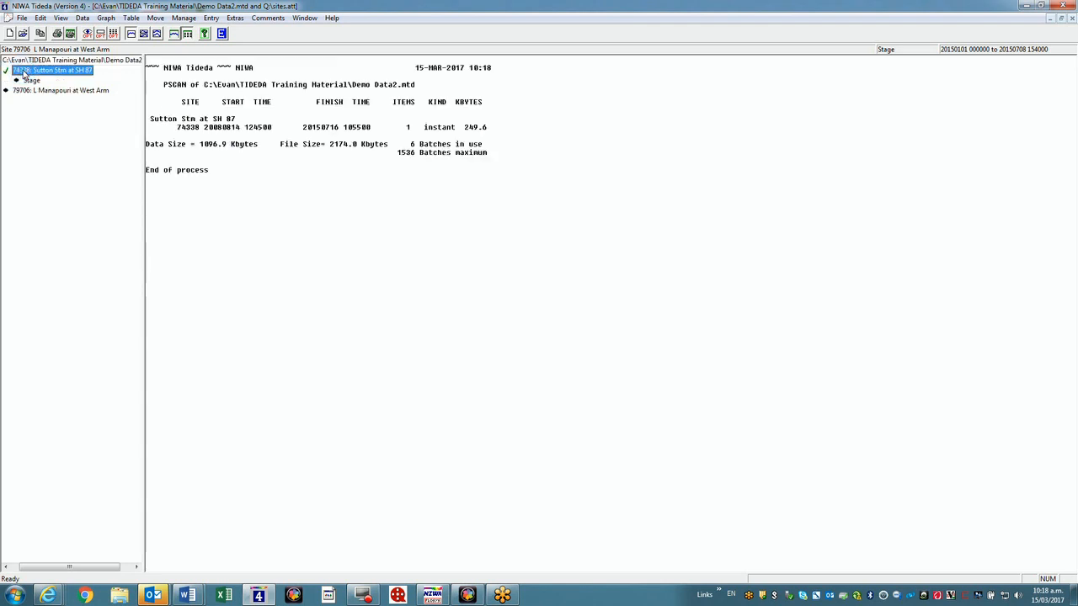
double_click(32, 81)
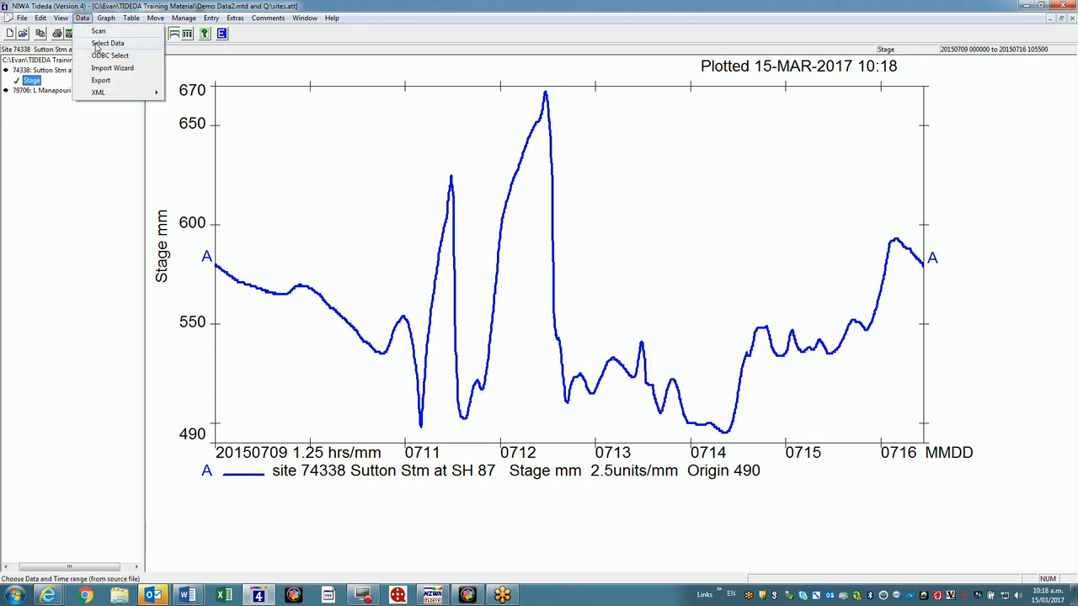
left_click(98, 44)
left_click(516, 332)
left_click(532, 352)
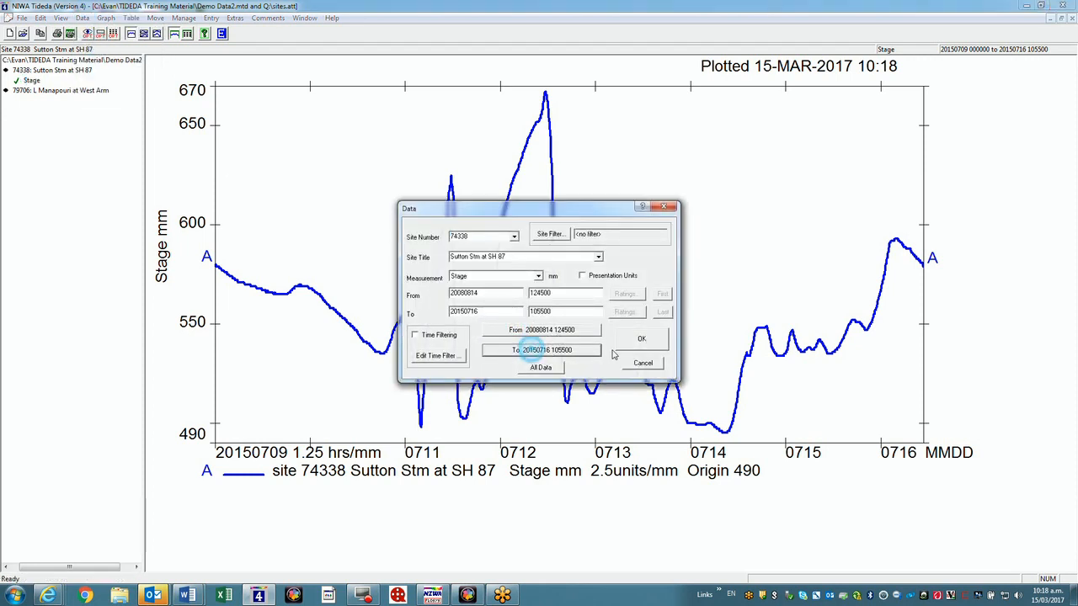
left_click(640, 339)
Plot the full Stage record of site 74338 with Graph and Zoom.
left_click(105, 17)
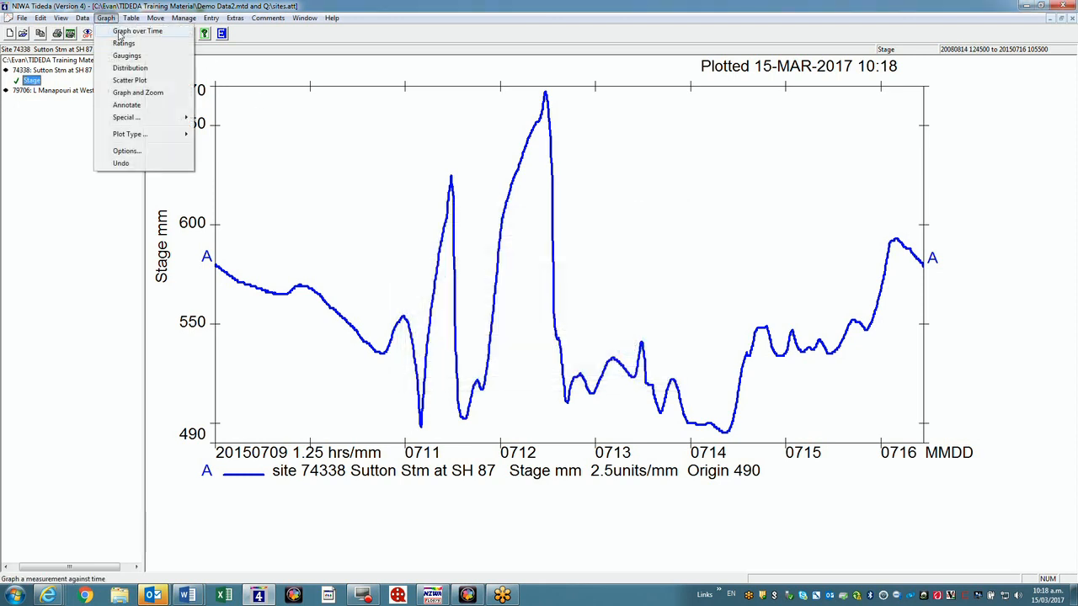
left_click(139, 91)
left_click(594, 199)
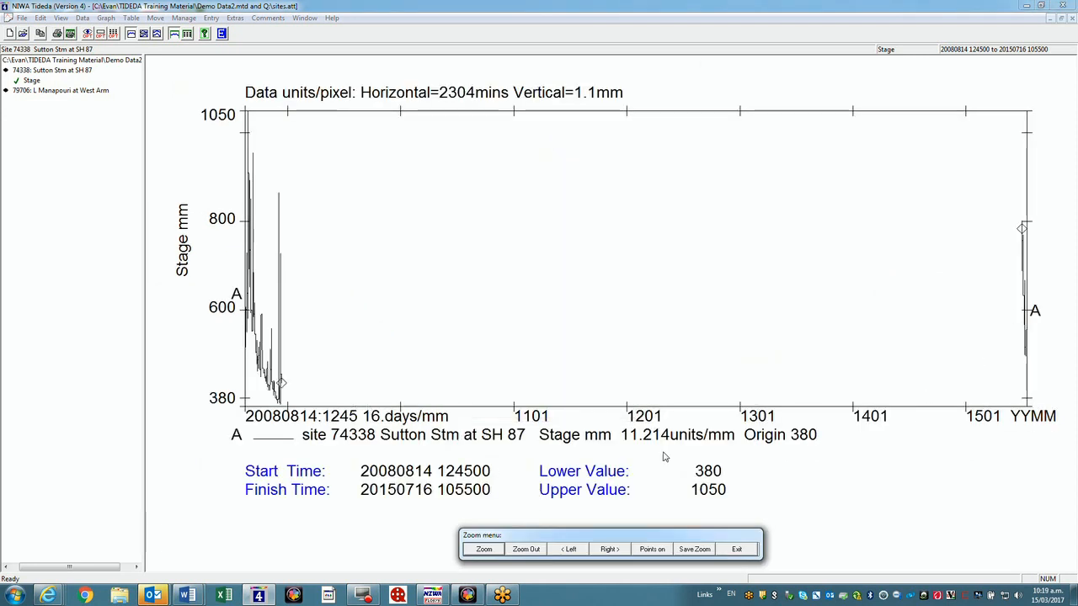
left_click(483, 549)
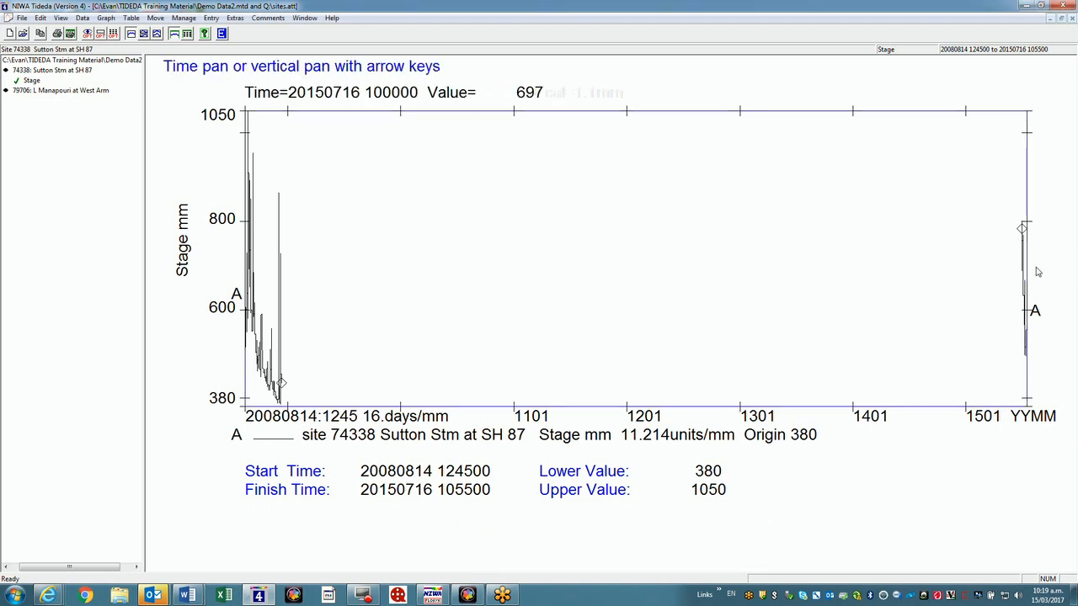
left_click(1026, 268)
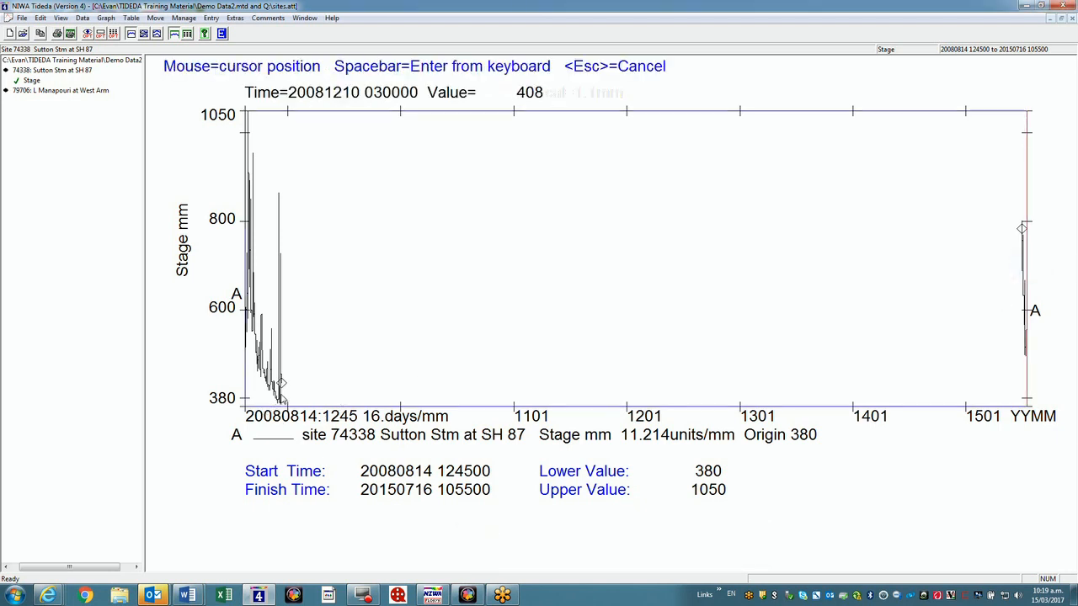
left_click(280, 393)
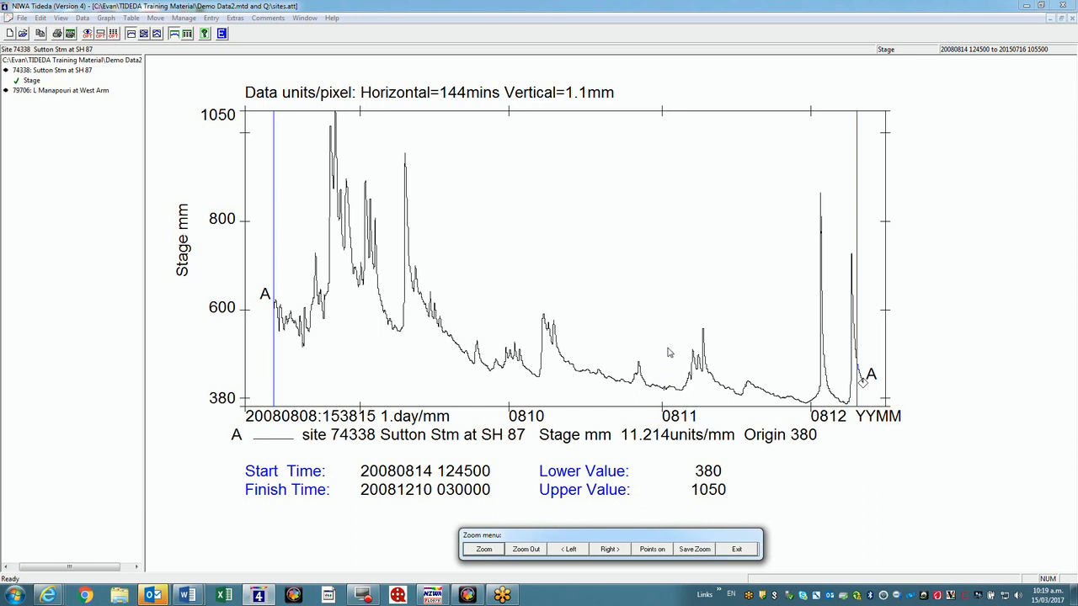
left_click(737, 549)
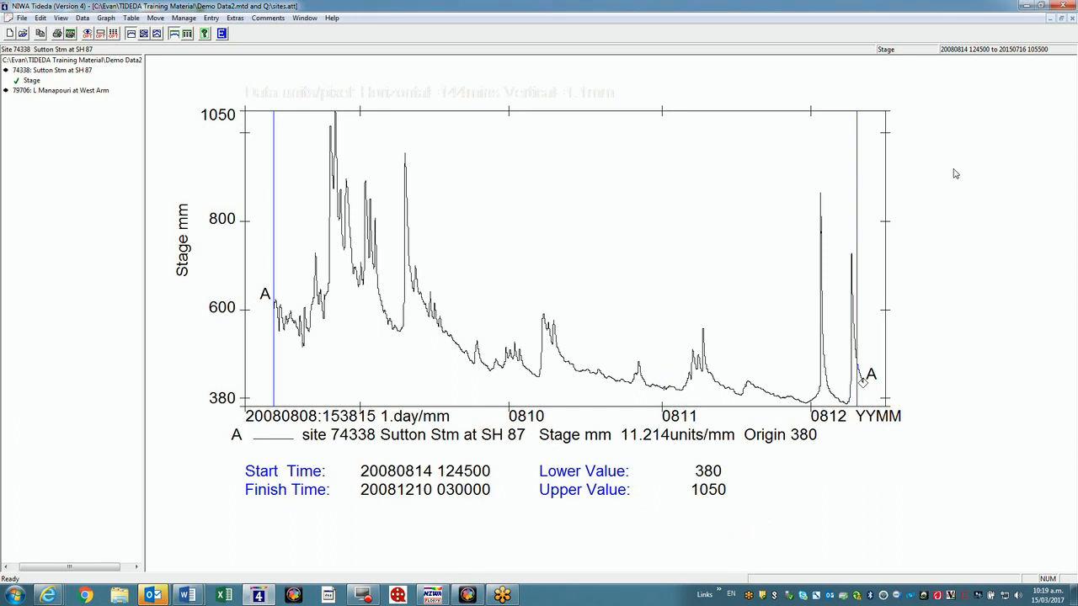